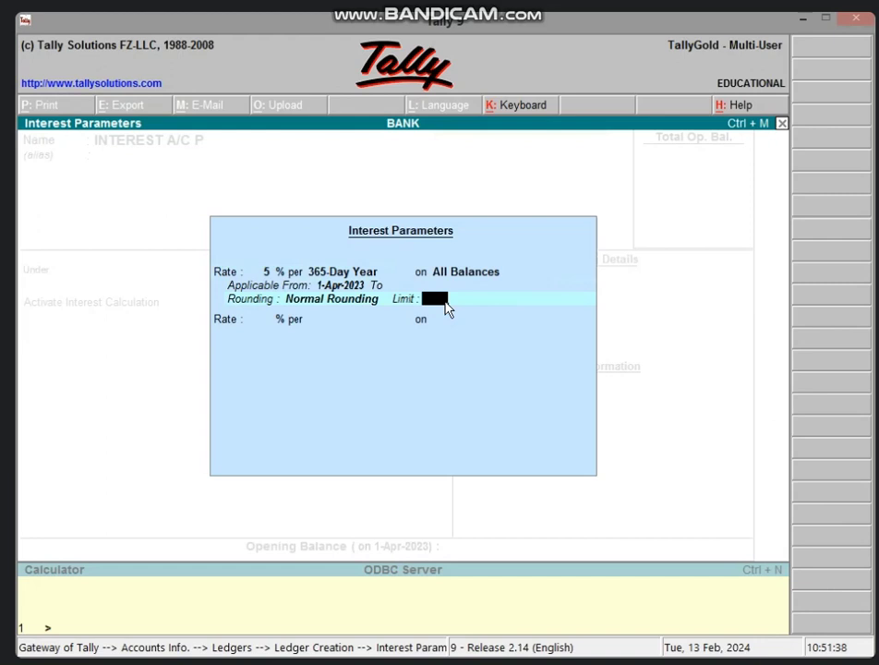
Set the first rate's rounding limit to 15000 and add a second rate of 2% per 365-Day Year on All Balances.
{"action": "type", "text": "15000"}
{"action": "key", "text": "Return"}
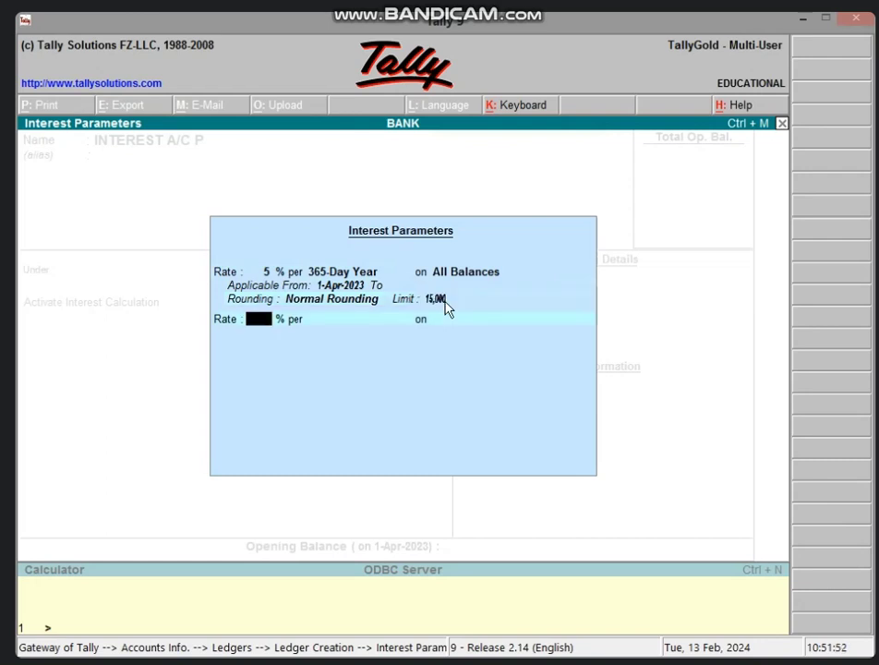
{"action": "type", "text": "2"}
{"action": "key", "text": "Return"}
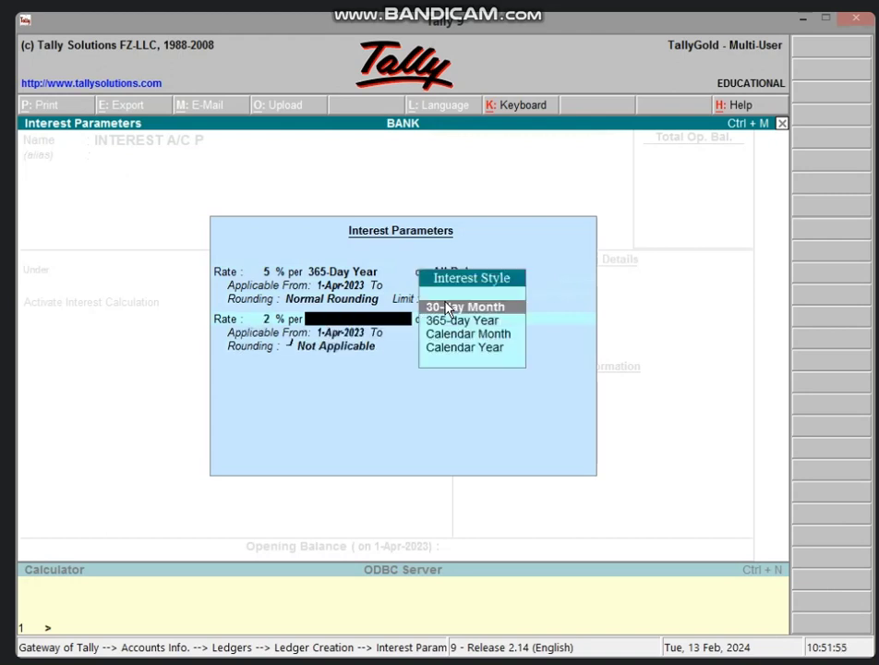
{"action": "key", "text": "Down"}
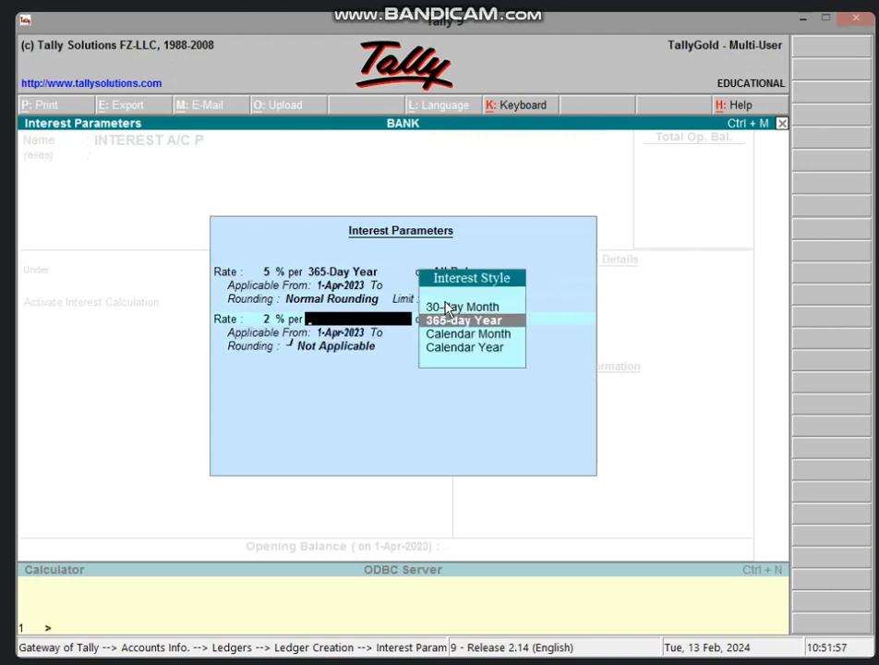
{"action": "key", "text": "Return"}
{"action": "key", "text": "Return"}
{"action": "key", "text": "Return"}
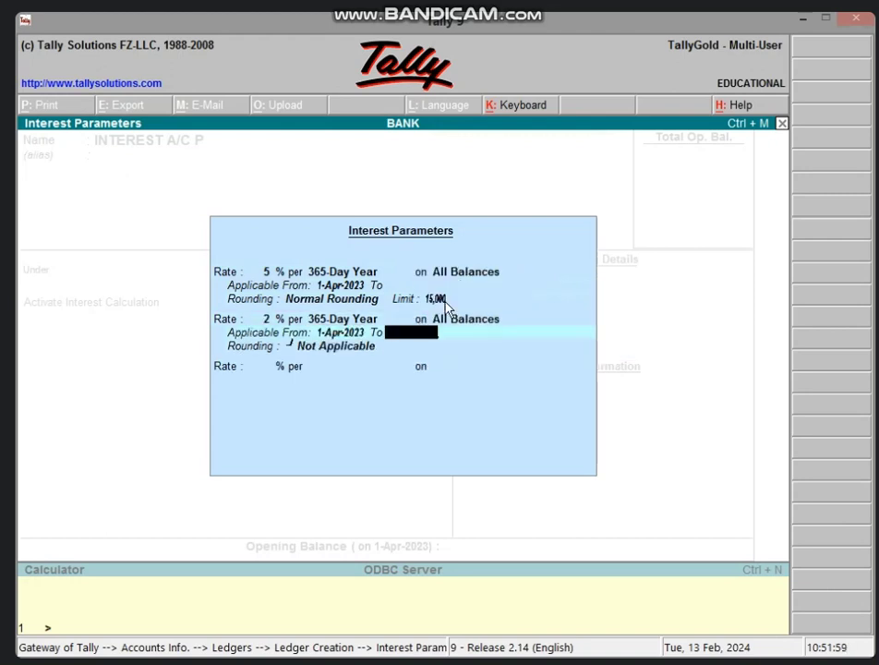
Give the 2% rate Normal Rounding with a limit of 5000 and finish the interest parameters.
{"action": "key", "text": "Return"}
{"action": "key", "text": "Down"}
{"action": "key", "text": "Down"}
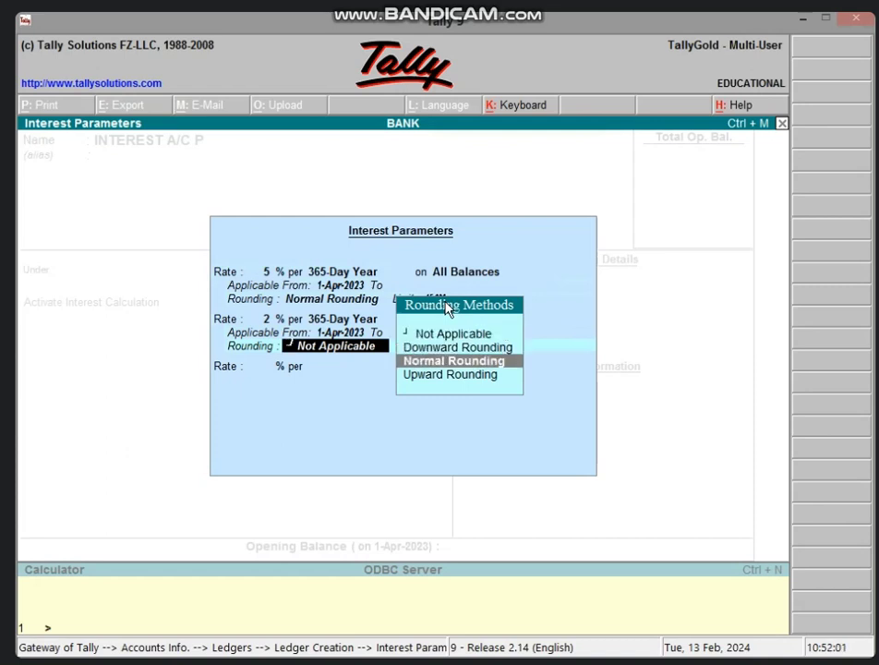
{"action": "key", "text": "Return"}
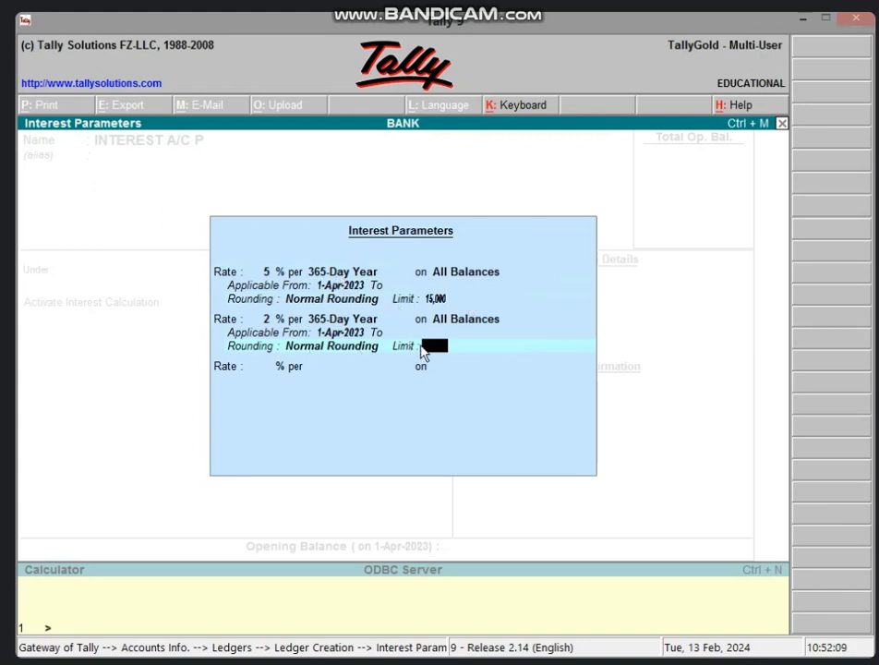
{"action": "type", "text": "5000"}
{"action": "key", "text": "Return"}
{"action": "key", "text": "Return"}
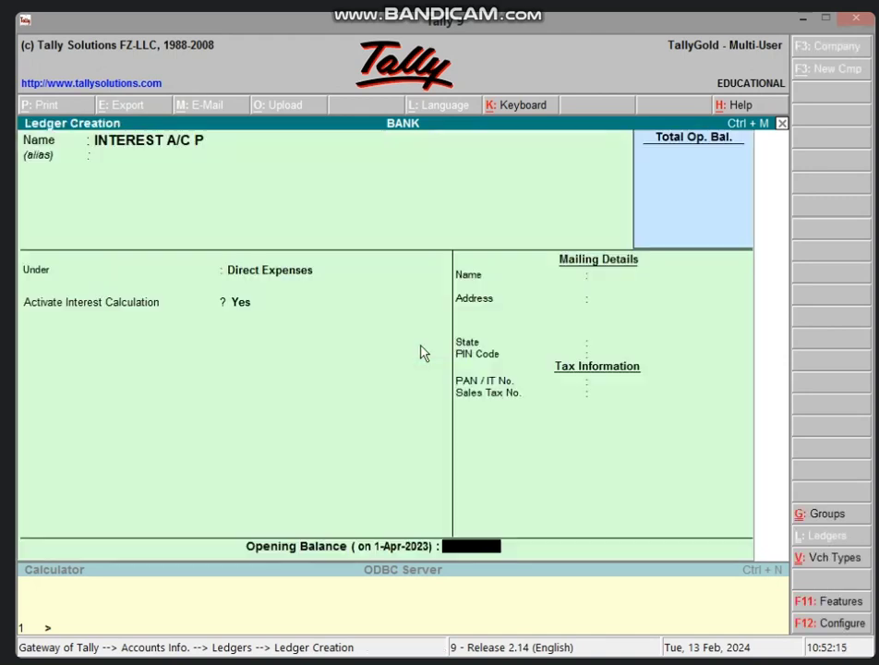
Save the INTEREST A/C P ledger without an opening balance and return to the Gateway of Tally.
{"action": "key", "text": "Return"}
{"action": "key", "text": "Return"}
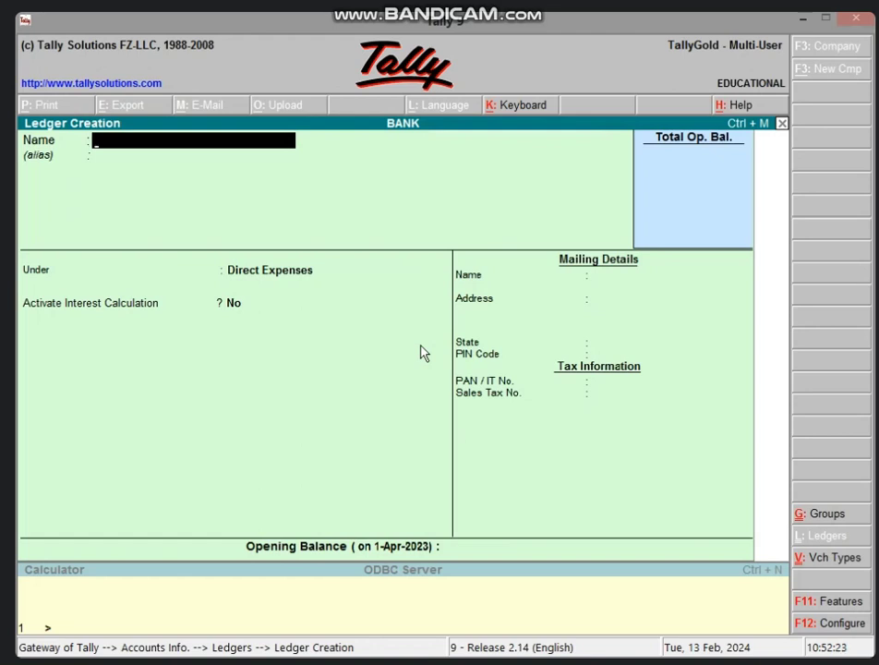
{"action": "key", "text": "Escape"}
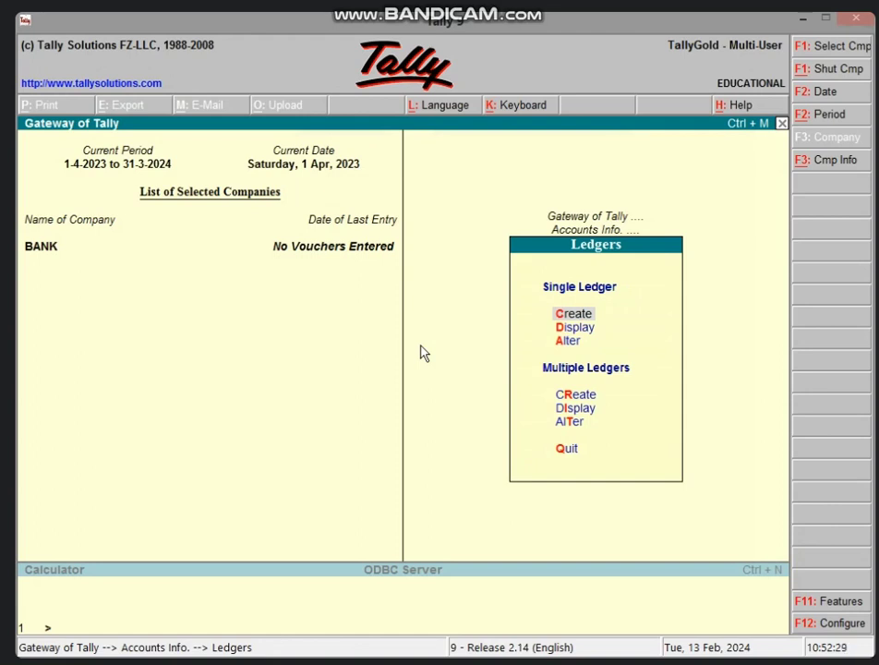
{"action": "key", "text": "Escape"}
{"action": "key", "text": "Escape"}
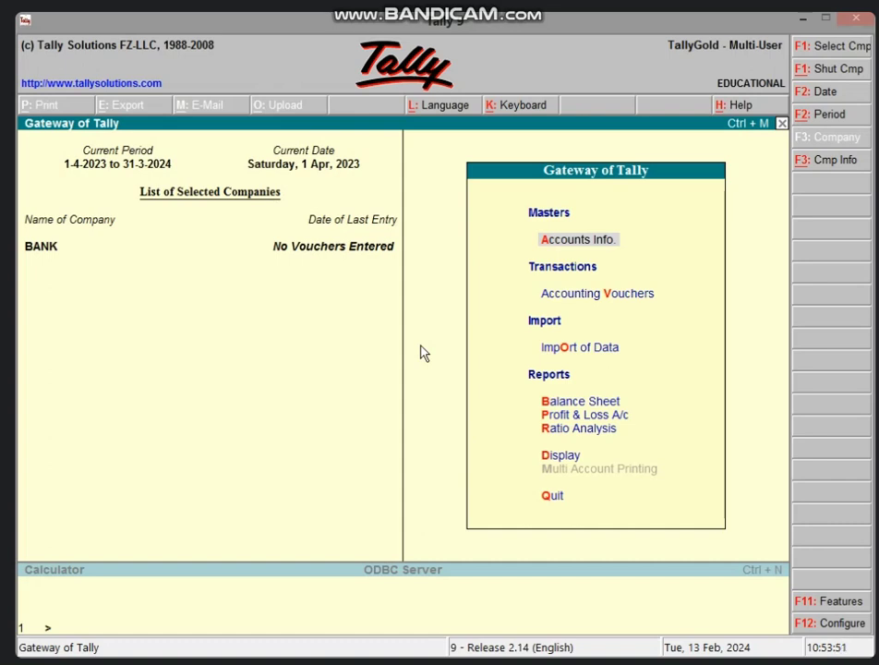
Start a new single ledger named INTEREST under Direct Expenses with interest calculation activated.
{"action": "key", "text": "Return"}
{"action": "key", "text": "l"}
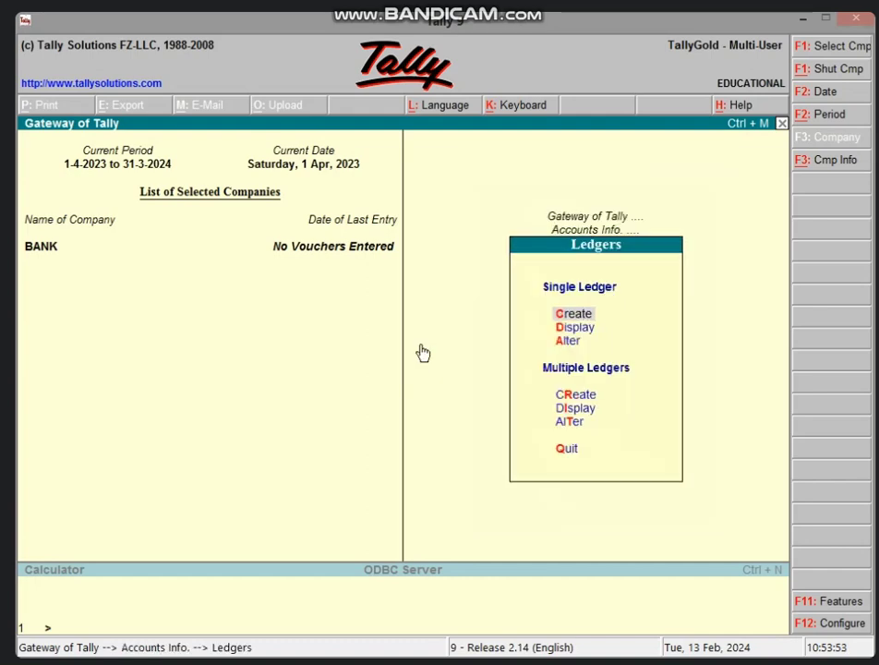
{"action": "key", "text": "Return"}
{"action": "type", "text": "INTEREST"}
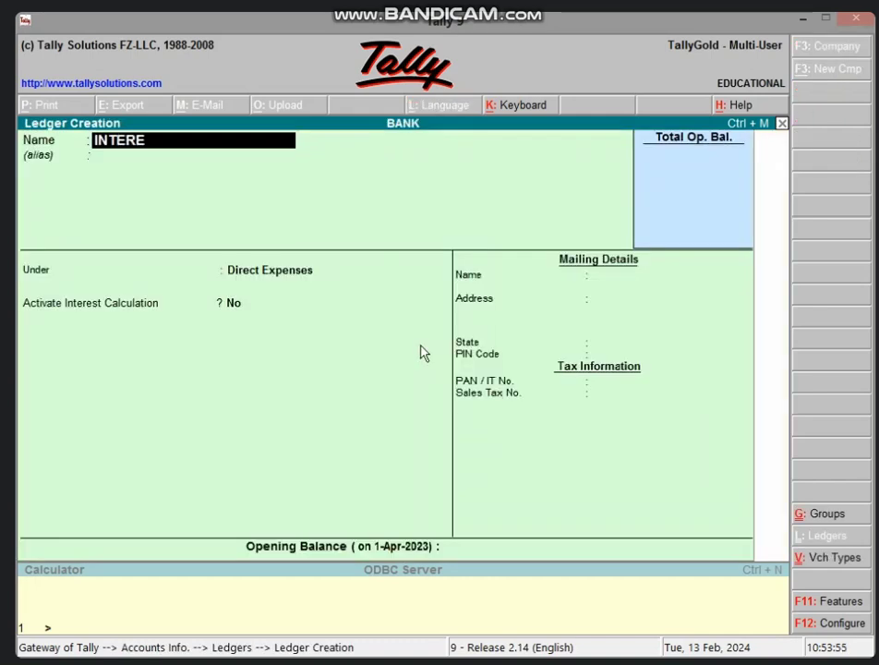
{"action": "key", "text": "Return"}
{"action": "key", "text": "Return"}
{"action": "key", "text": "Return"}
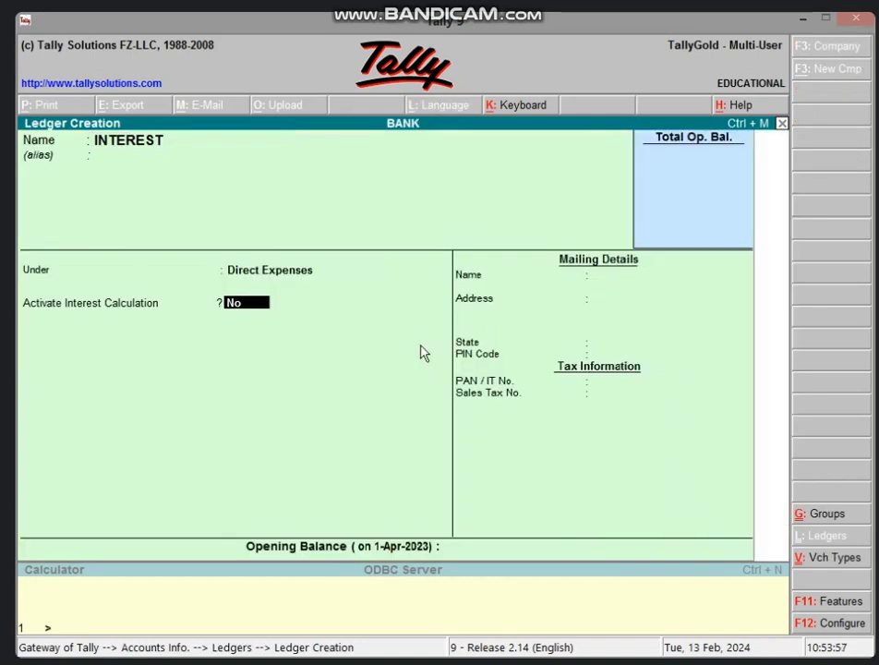
{"action": "type", "text": "Y"}
{"action": "key", "text": "Return"}
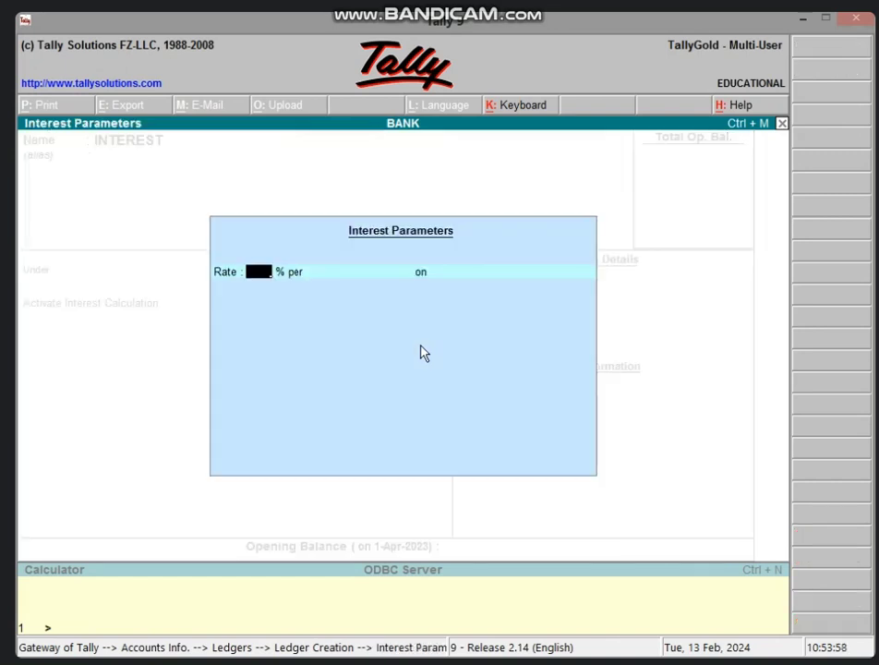
Enter a 2% interest rate and examine the available interest styles for months and years.
{"action": "type", "text": "2"}
{"action": "key", "text": "Return"}
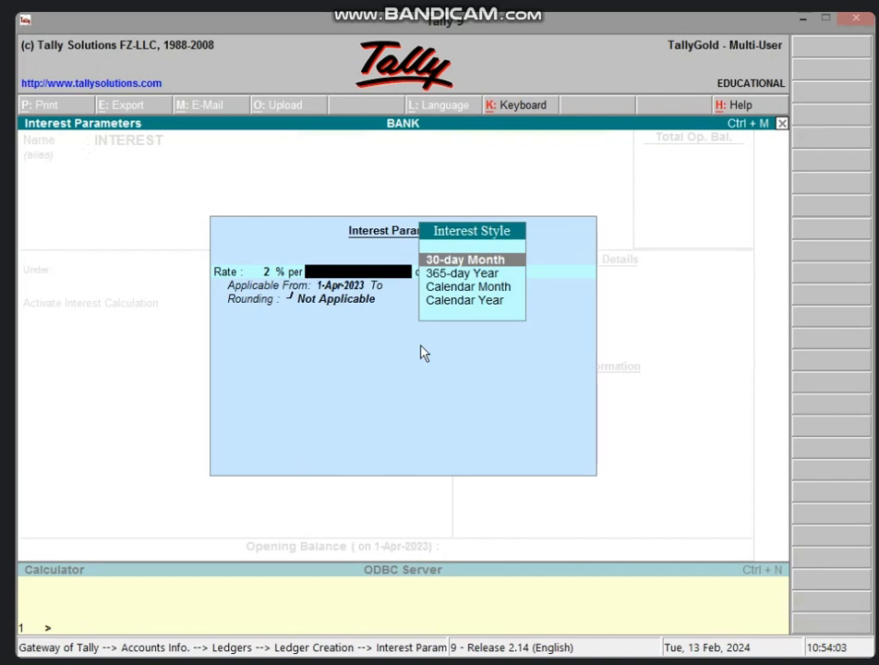
{"action": "key", "text": "Down"}
{"action": "key", "text": "Down"}
{"action": "key", "text": "Up"}
{"action": "key", "text": "Up"}
{"action": "key", "text": "Down"}
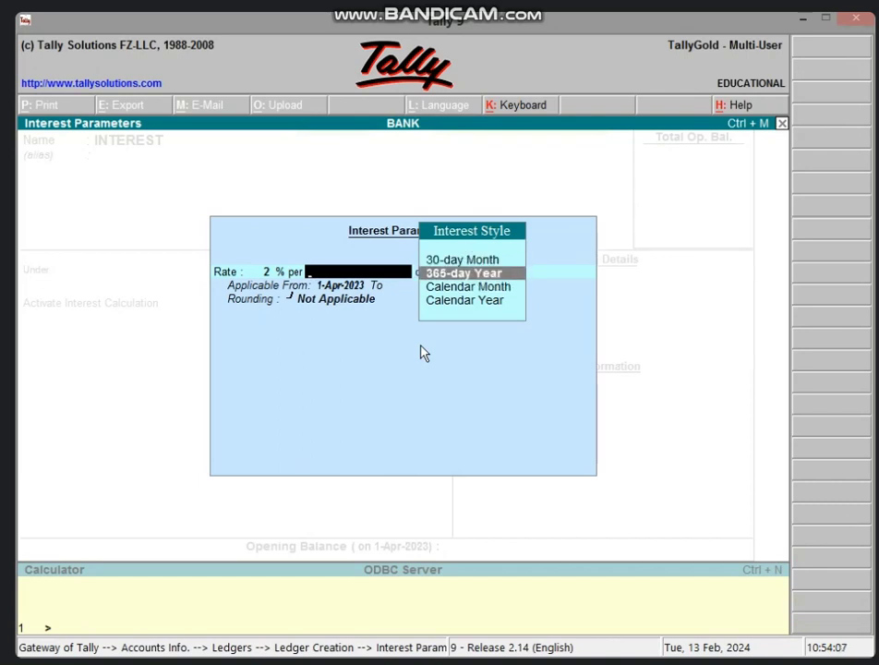
{"action": "key", "text": "Down"}
{"action": "key", "text": "Down"}
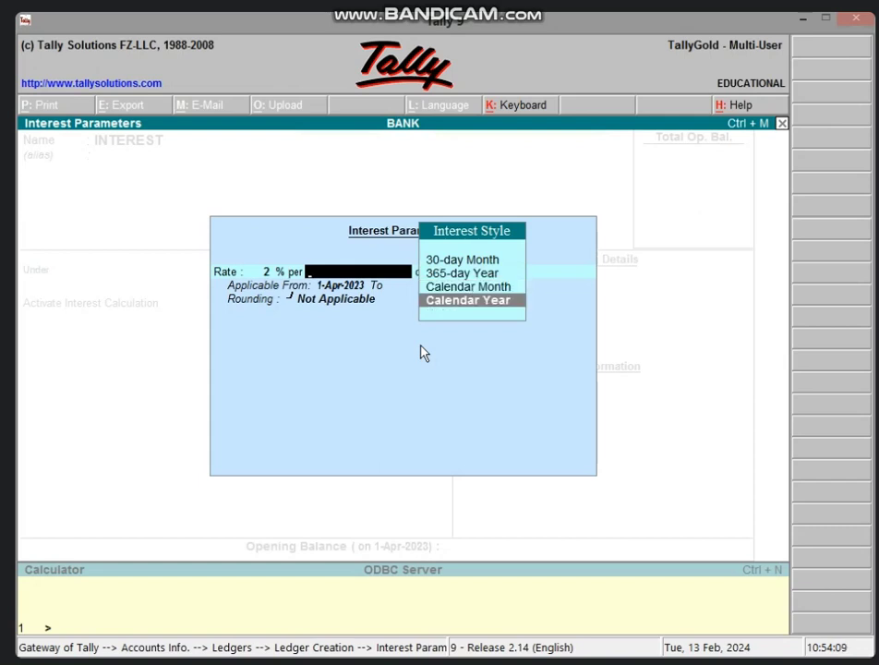
{"action": "key", "text": "Up"}
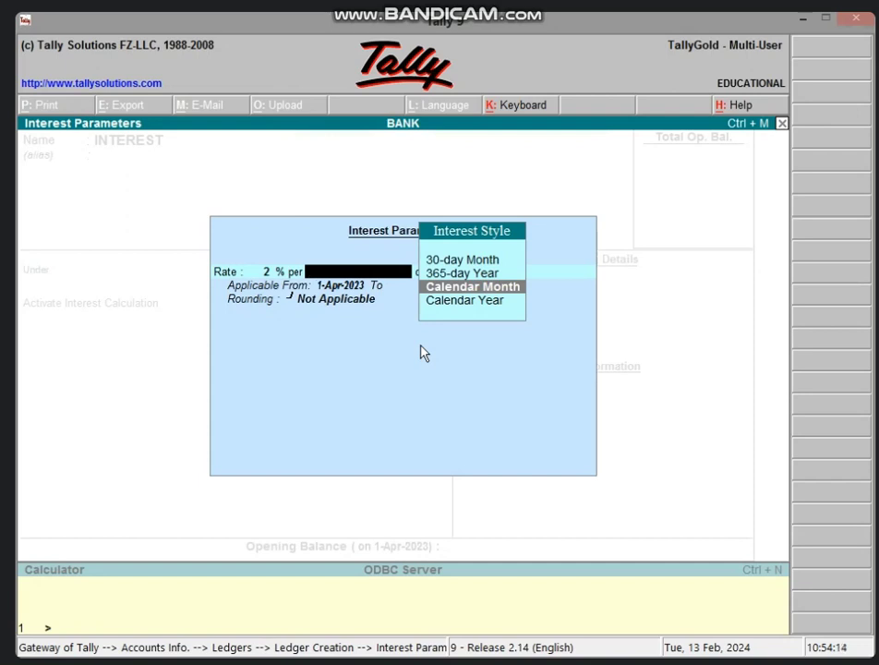
{"action": "key", "text": "Up"}
{"action": "key", "text": "Up"}
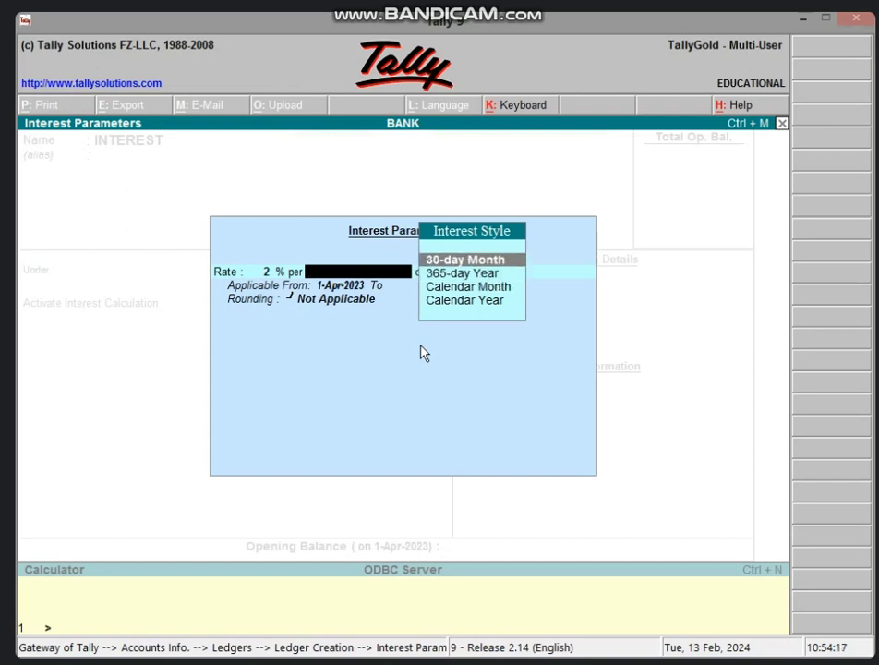
{"action": "key", "text": "Down"}
{"action": "key", "text": "Down"}
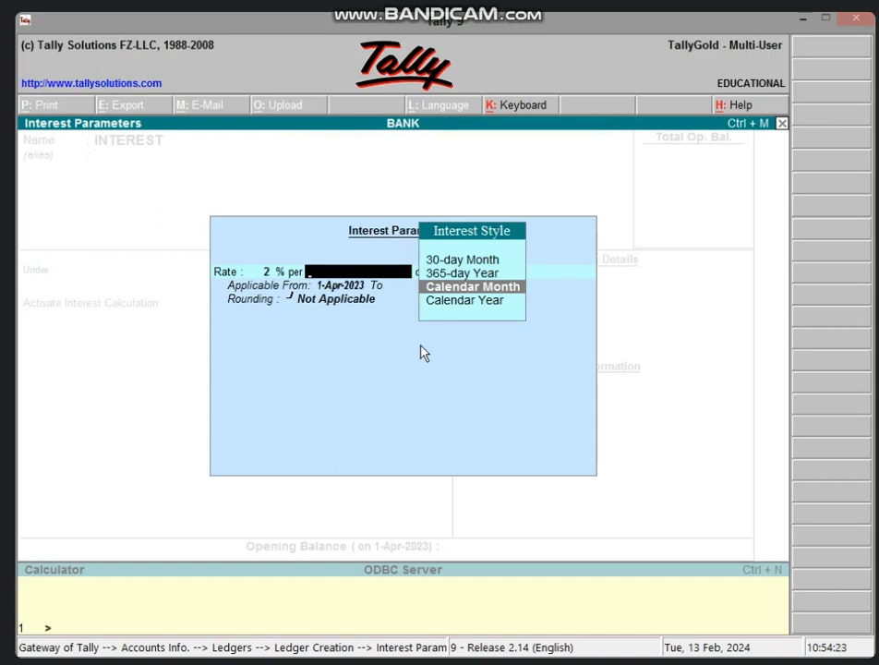
{"action": "key", "text": "Up"}
{"action": "key", "text": "Up"}
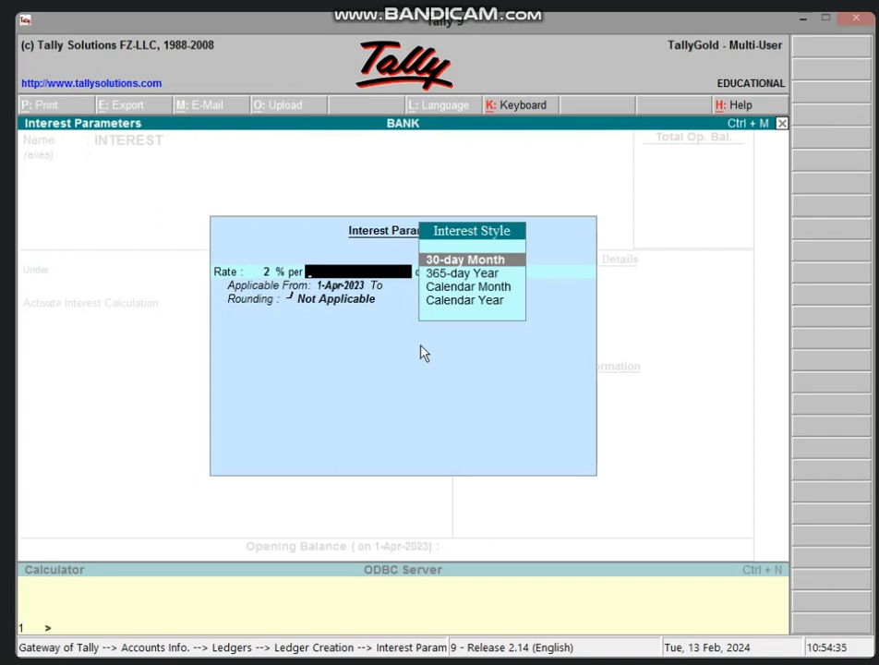
Discard the unsaved INTEREST ledger and return to the Gateway of Tally.
{"action": "key", "text": "Escape"}
{"action": "key", "text": "Escape"}
{"action": "key", "text": "Escape"}
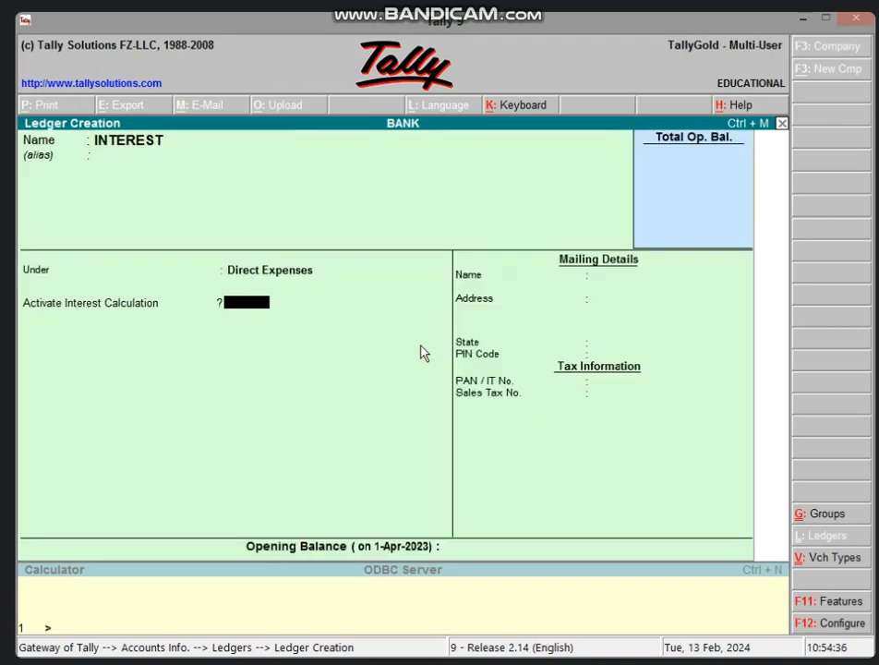
{"action": "key", "text": "Escape"}
{"action": "key", "text": "y"}
{"action": "key", "text": "Escape"}
{"action": "key", "text": "Escape"}
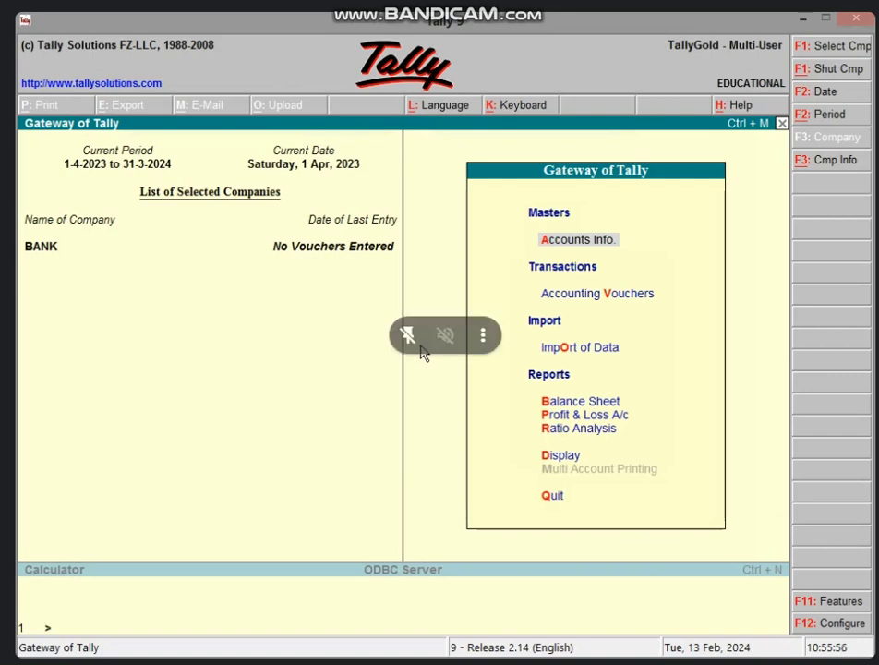
Quit Tally and close the file explorer window showing the network Users folder.
{"action": "key", "text": "Escape"}
{"action": "key", "text": "Return"}
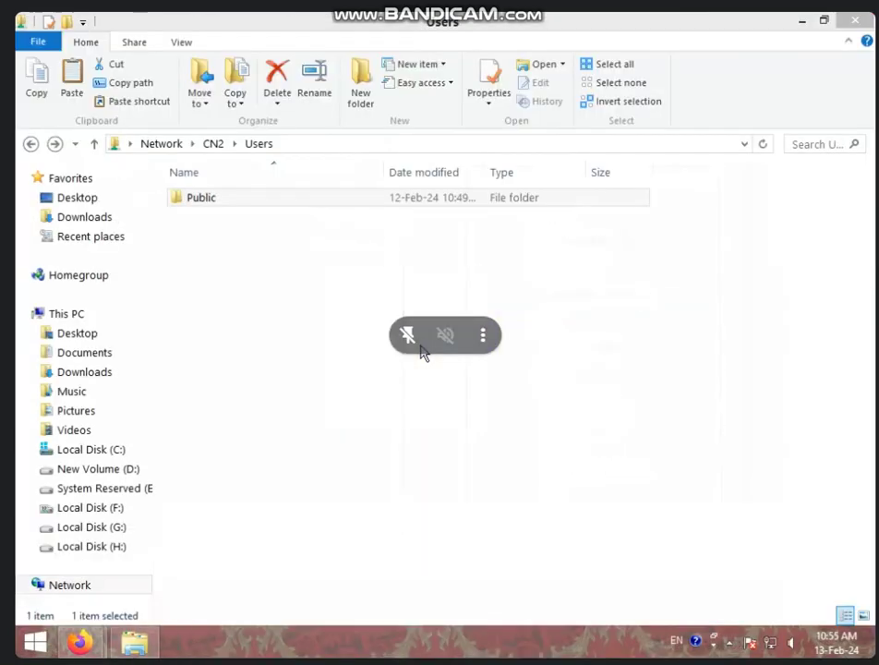
{"action": "left_click", "coordinate": [856, 20]}
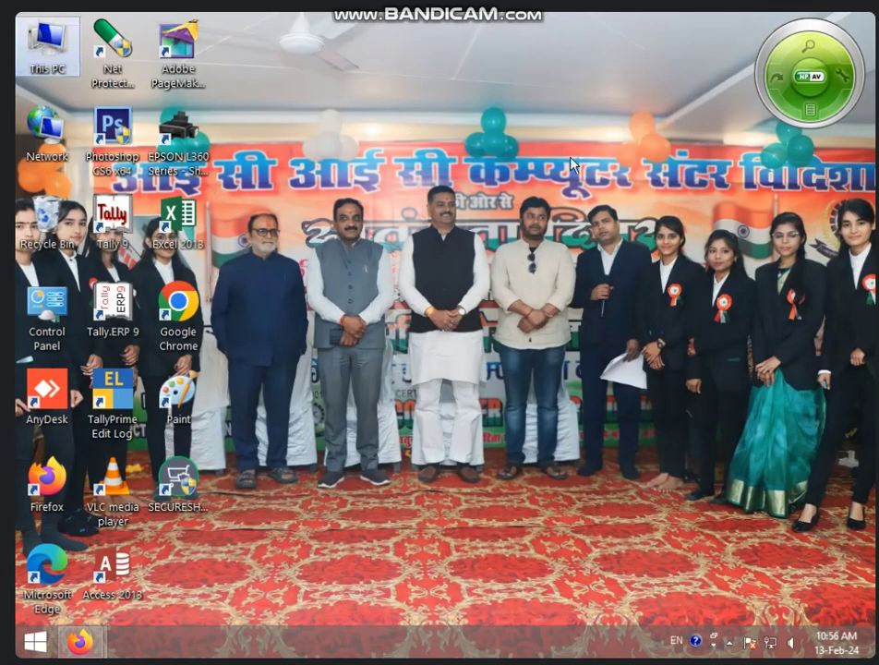
{"action": "right_click", "coordinate": [570, 164]}
{"action": "left_click", "coordinate": [611, 208]}
{"action": "right_click", "coordinate": [556, 198]}
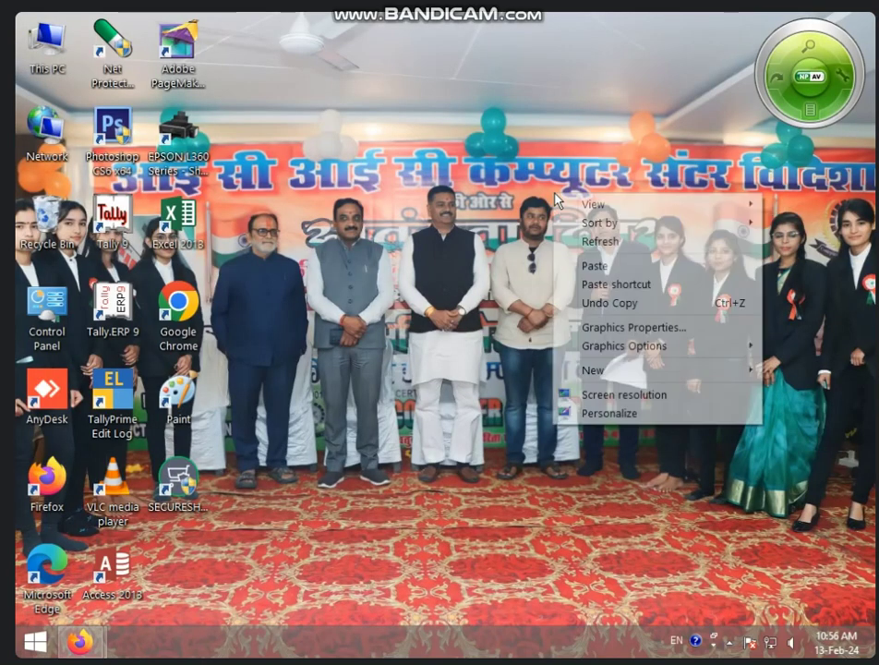
{"action": "left_click", "coordinate": [588, 242]}
{"action": "right_click", "coordinate": [500, 230]}
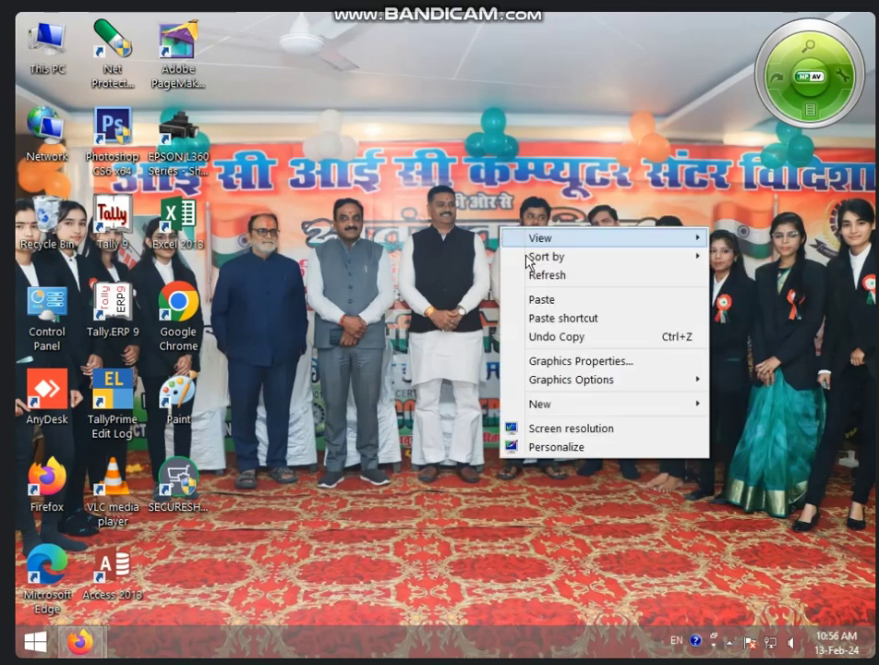
{"action": "left_click", "coordinate": [534, 275]}
{"action": "right_click", "coordinate": [485, 247]}
{"action": "left_click", "coordinate": [515, 297]}
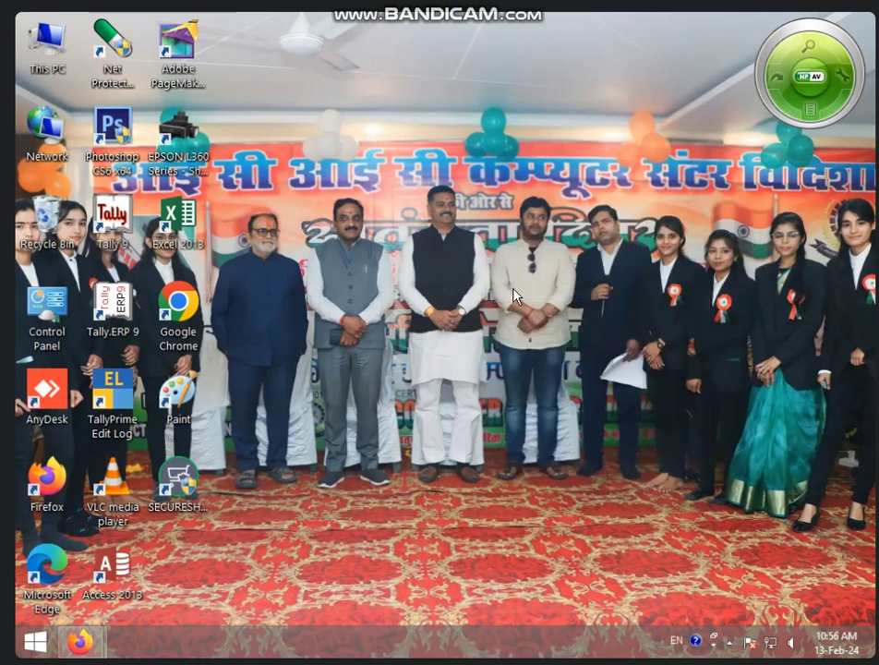
{"action": "right_click", "coordinate": [494, 258]}
{"action": "left_click", "coordinate": [515, 305]}
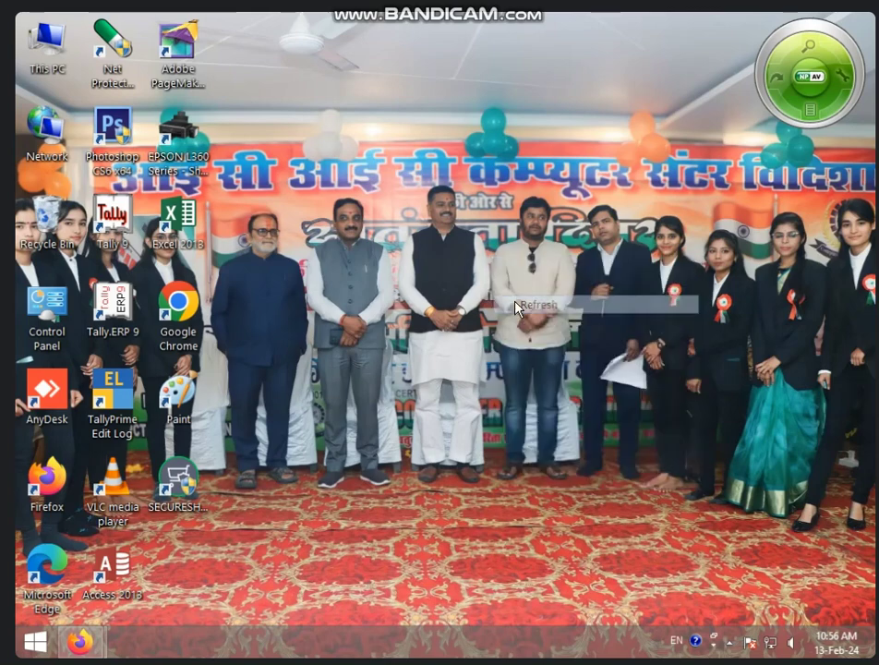
{"action": "right_click", "coordinate": [507, 275]}
{"action": "left_click", "coordinate": [526, 326]}
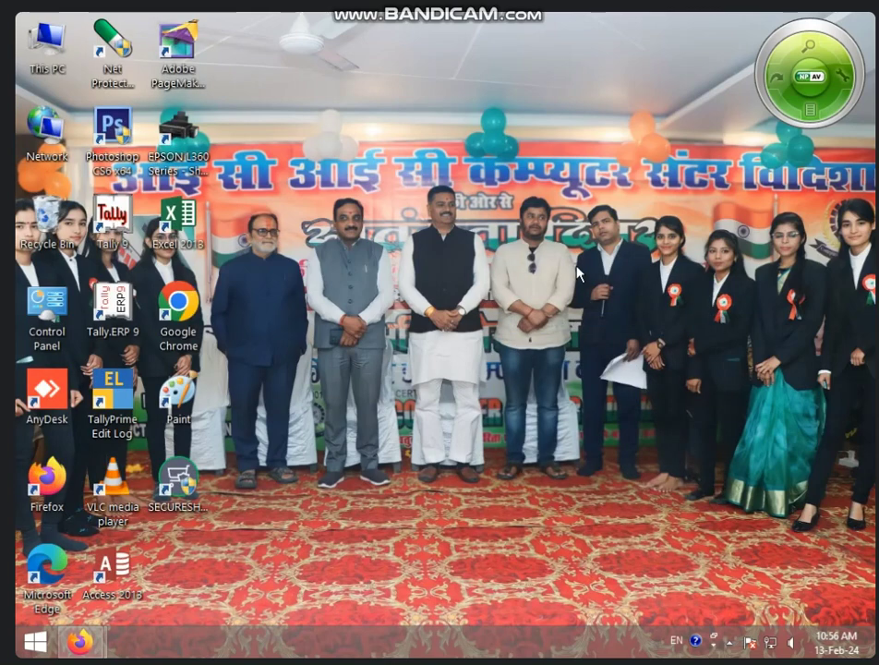